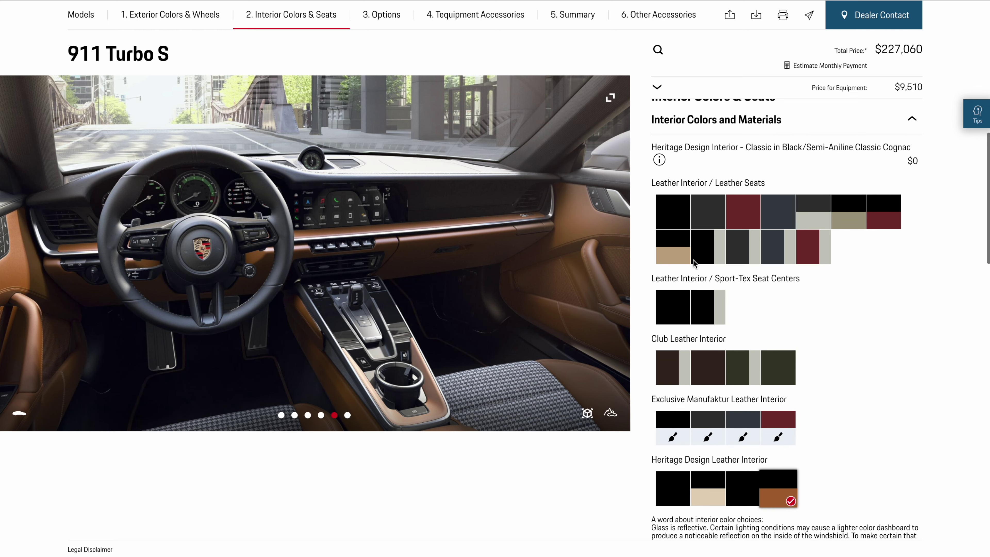
- Have the wheels painted in High Gloss Black and change the exterior color to Paint to Sample in Peridot Metallic
click(742, 437)
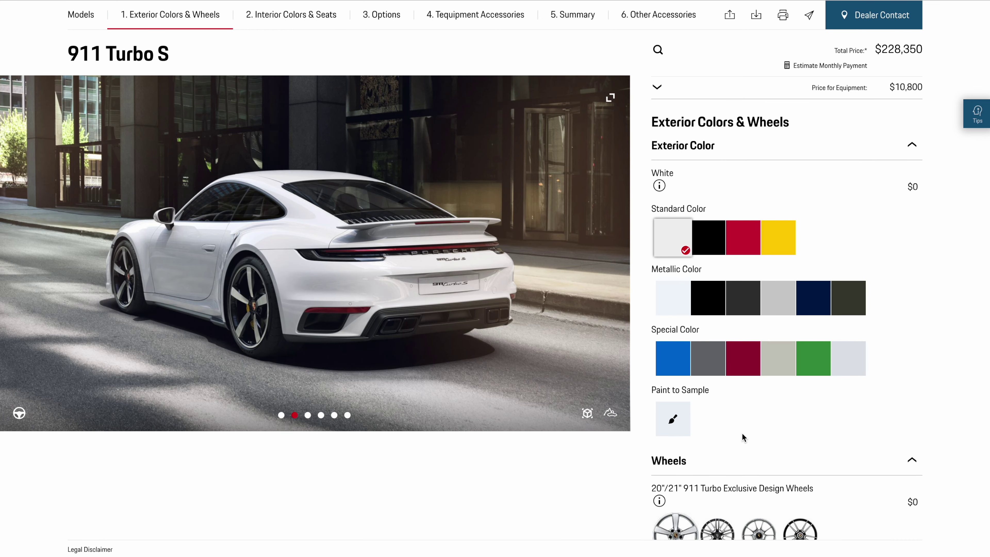
click(685, 433)
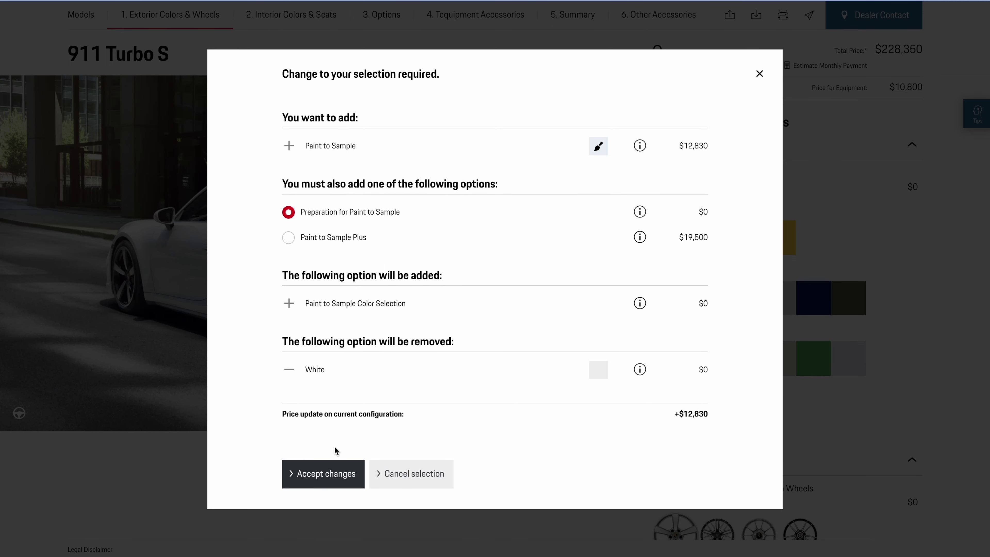
click(331, 468)
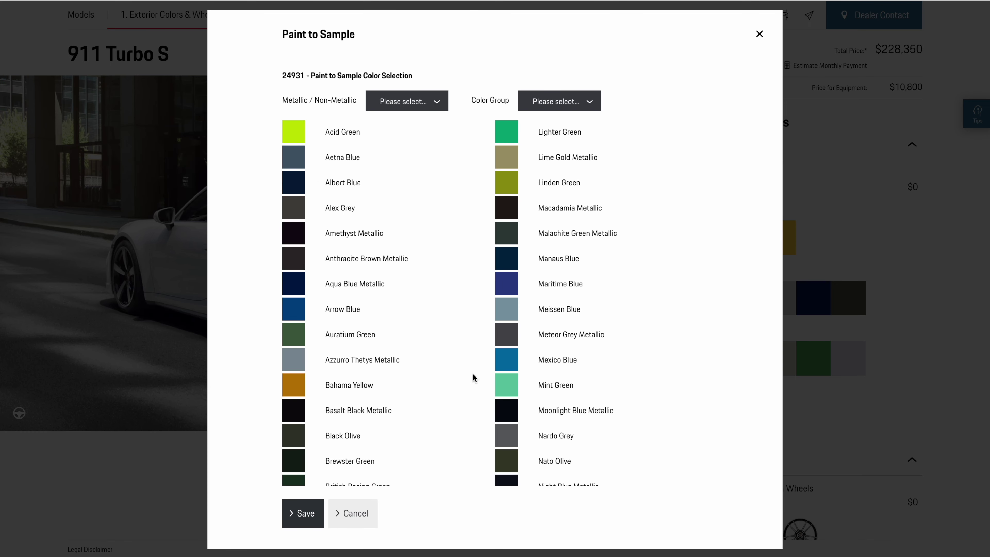
scroll(474, 378, down, 3)
scroll(514, 314, down, 1)
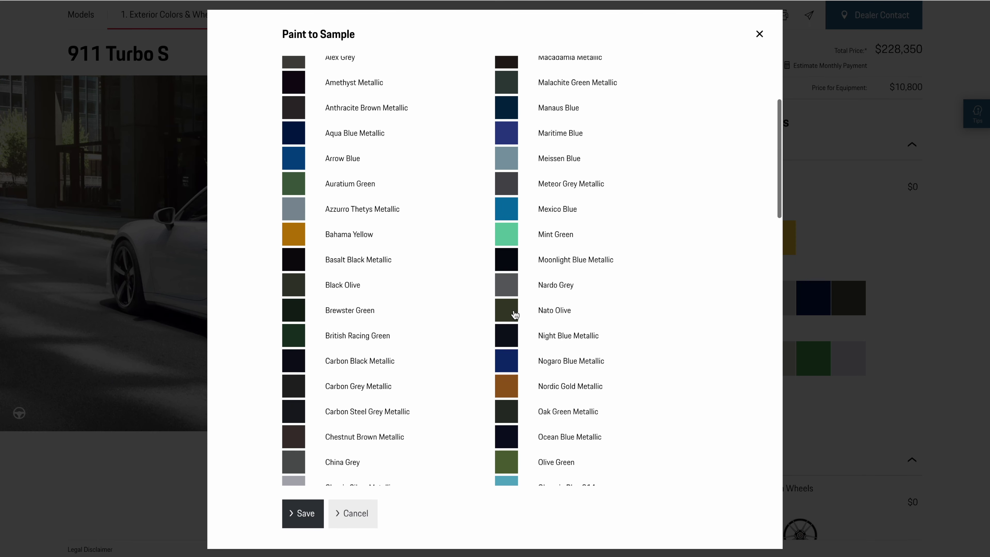
scroll(506, 249, down, 6)
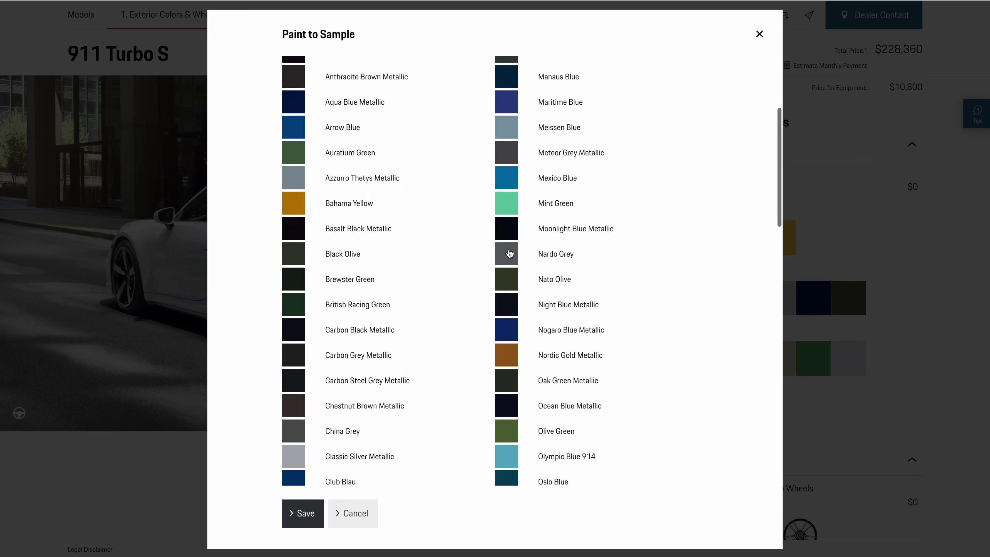
click(506, 360)
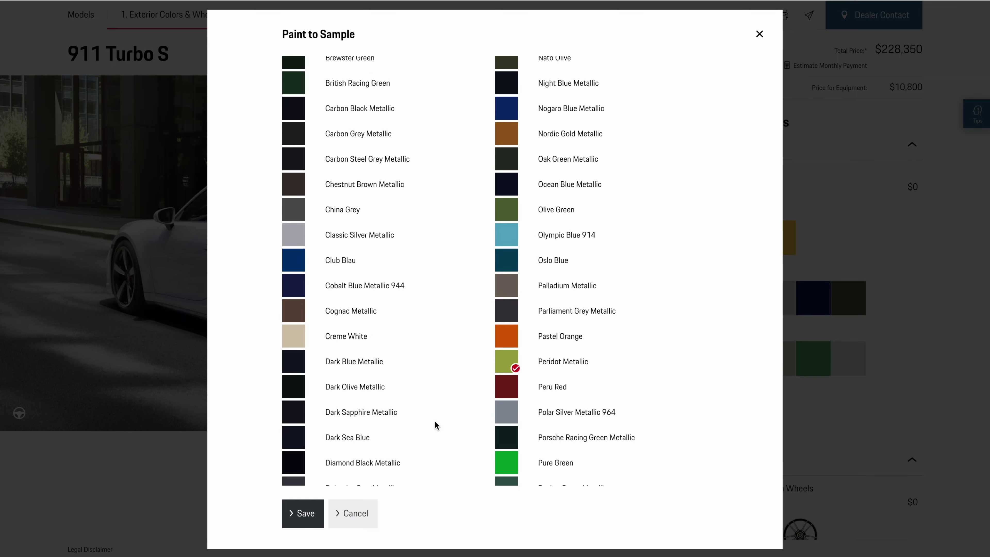
click(307, 514)
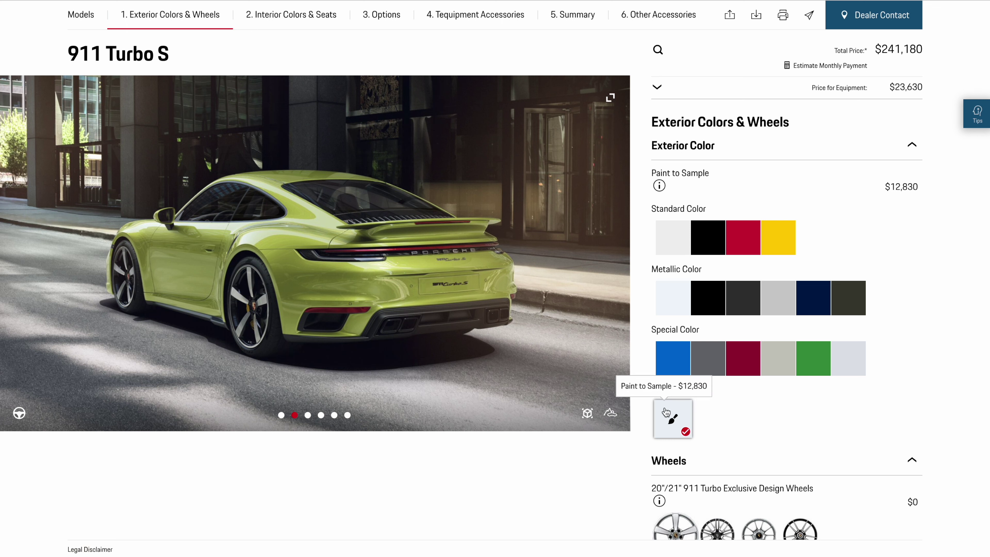
- Review the car's exterior from the side, rear and front, and switch the preview backdrop from the street to the studio
click(612, 253)
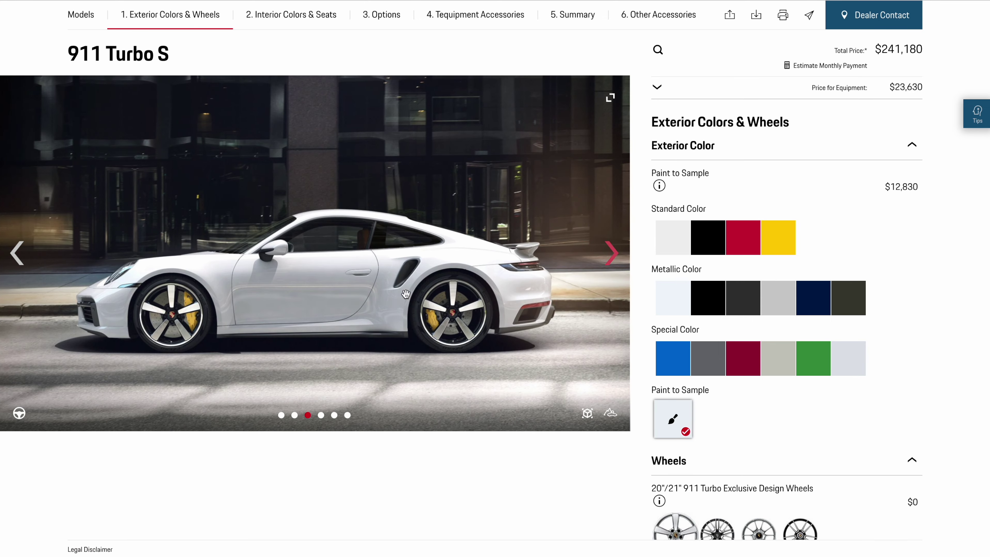
click(17, 252)
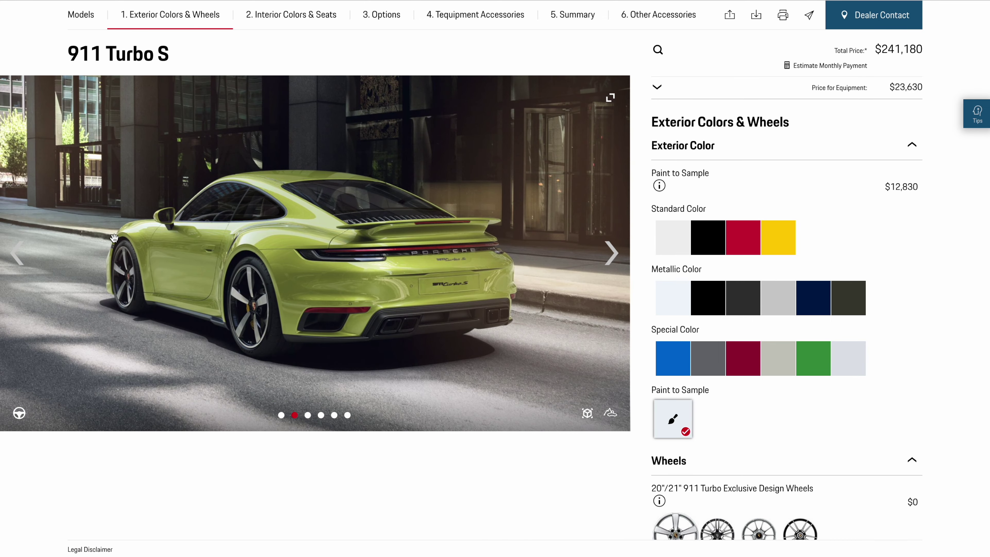
click(17, 252)
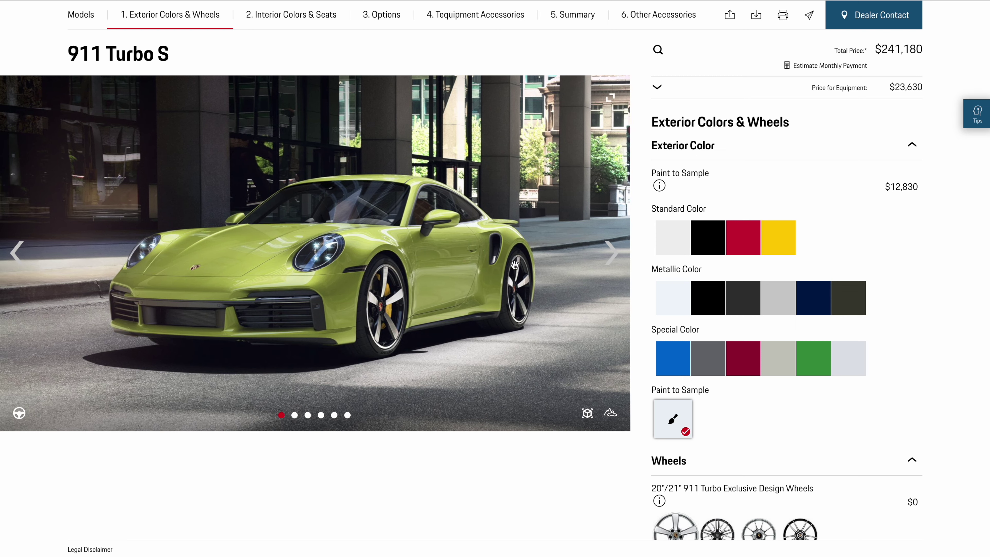
click(618, 415)
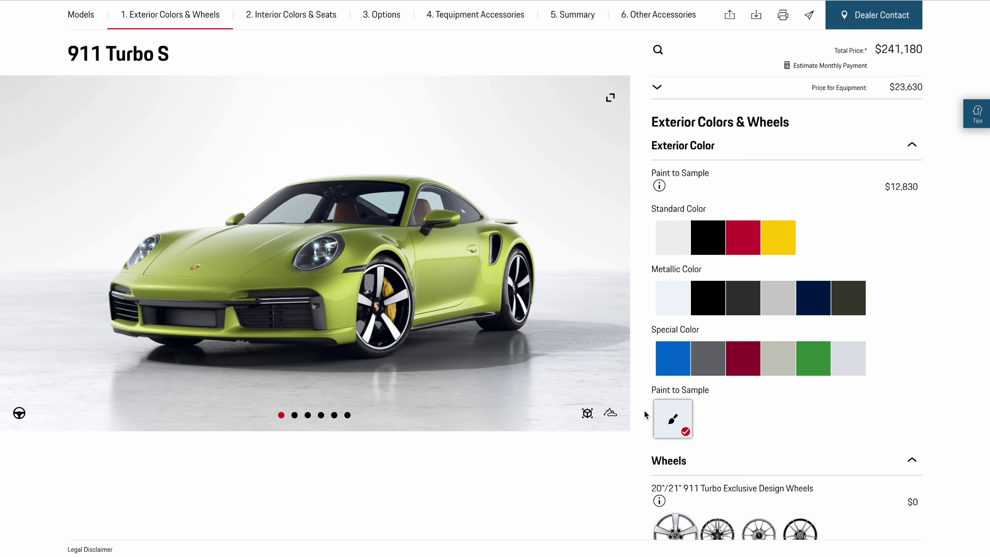
- Change the exterior color to the standard White and add Locking Wheel Bolts
click(672, 237)
scroll(731, 349, down, 8)
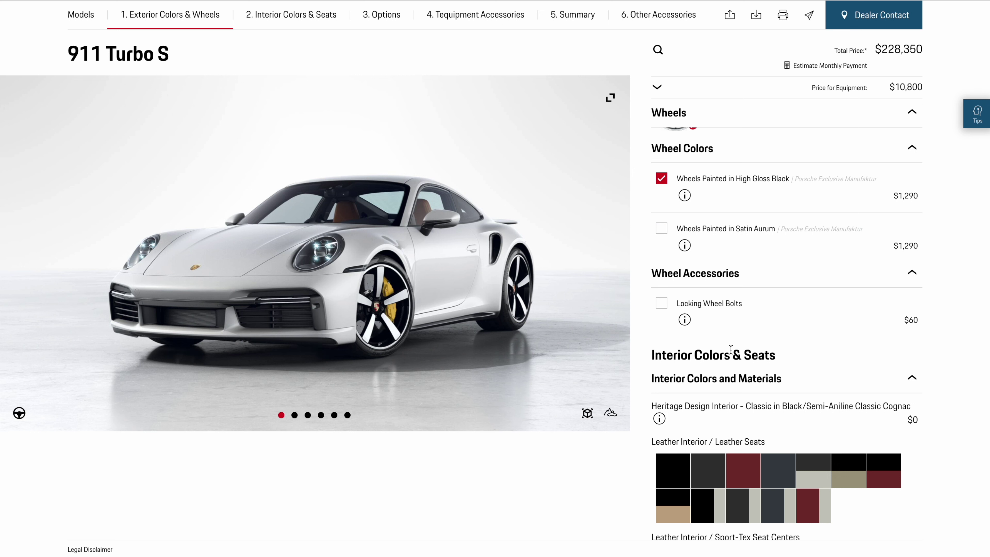
click(659, 305)
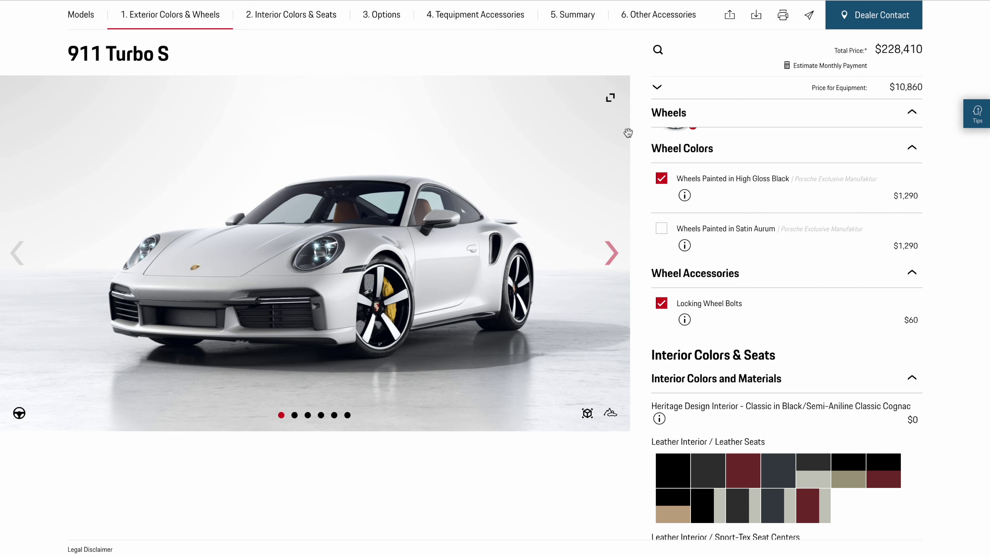
- View the interior seats and add Preparation for Porsche Dashcam (Front and Rear) from the comfort and assistance options
scroll(645, 423, down, 15)
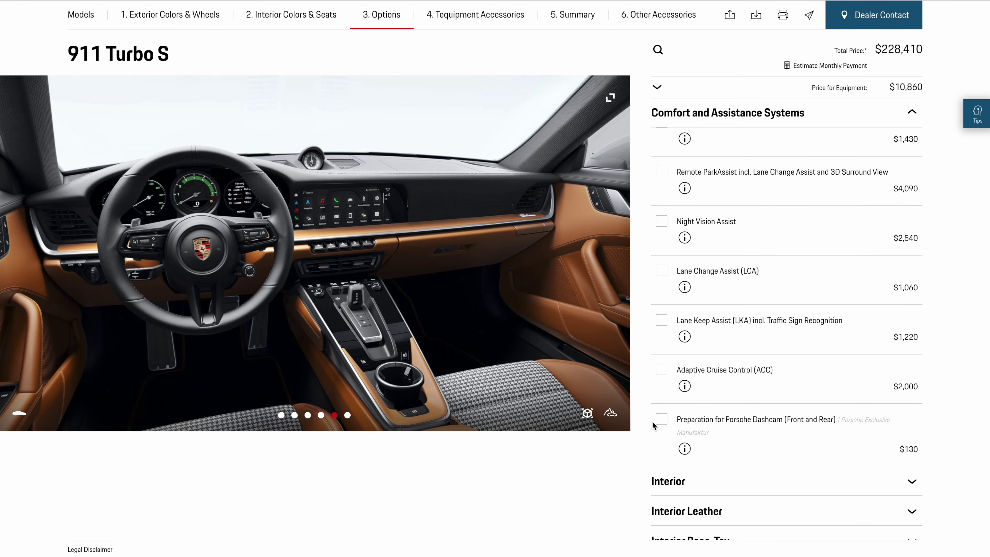
click(611, 253)
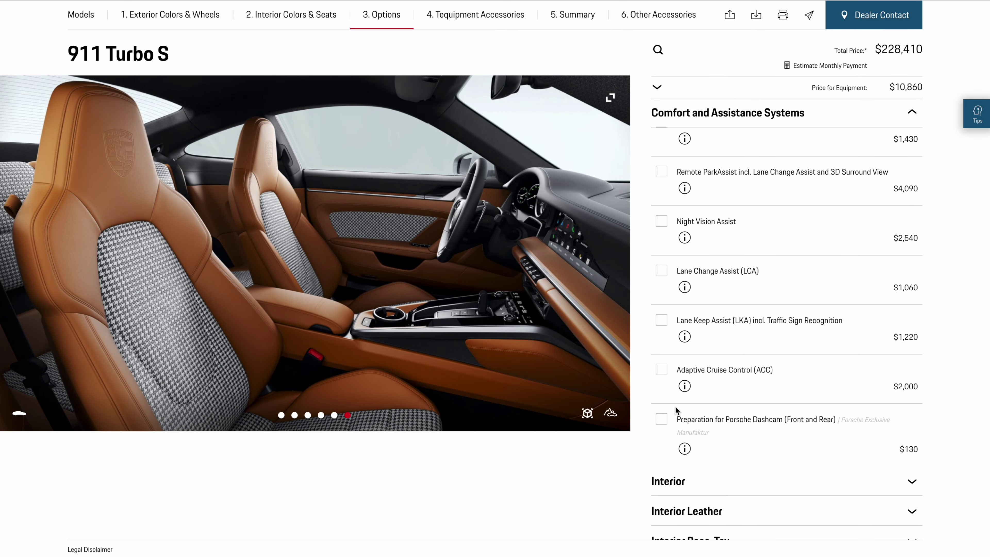
click(661, 419)
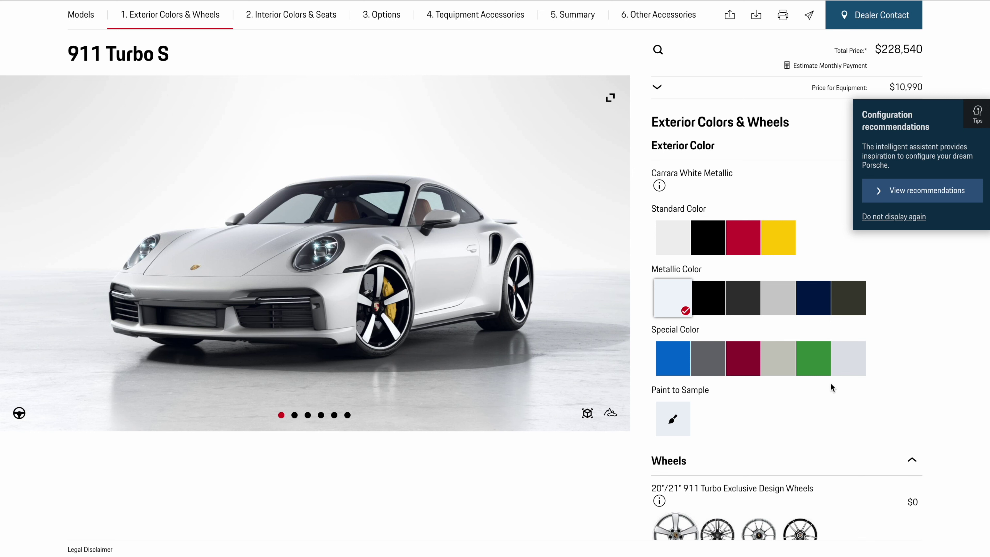
- Try Arctic Grey and Ice Grey Metallic as exterior colors in the rear view, and return to Arctic Grey
click(714, 367)
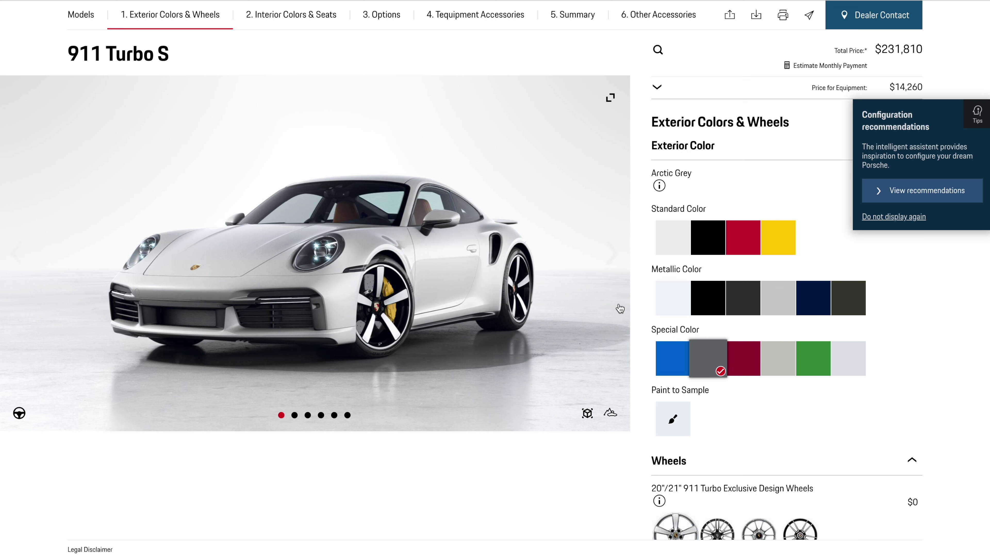
click(606, 286)
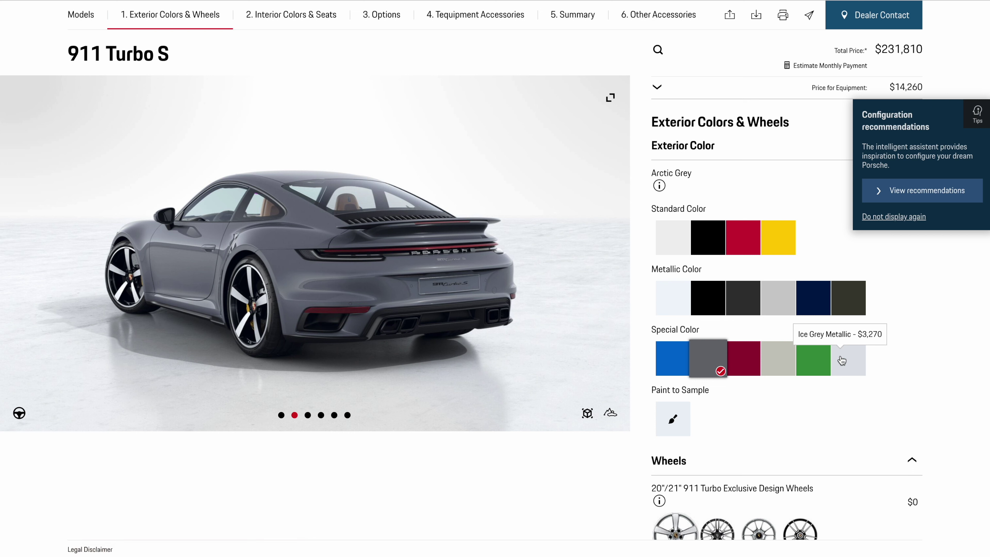
click(842, 361)
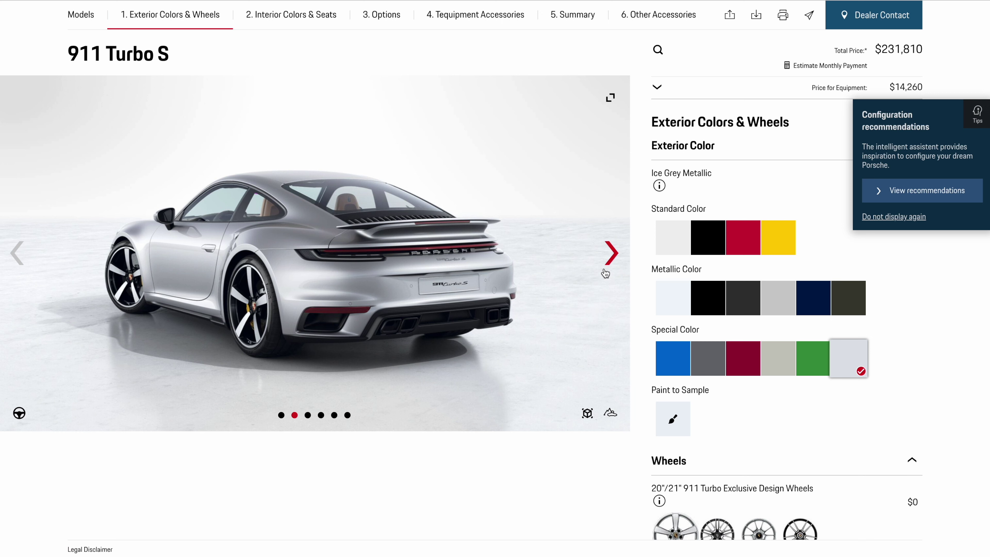
click(707, 360)
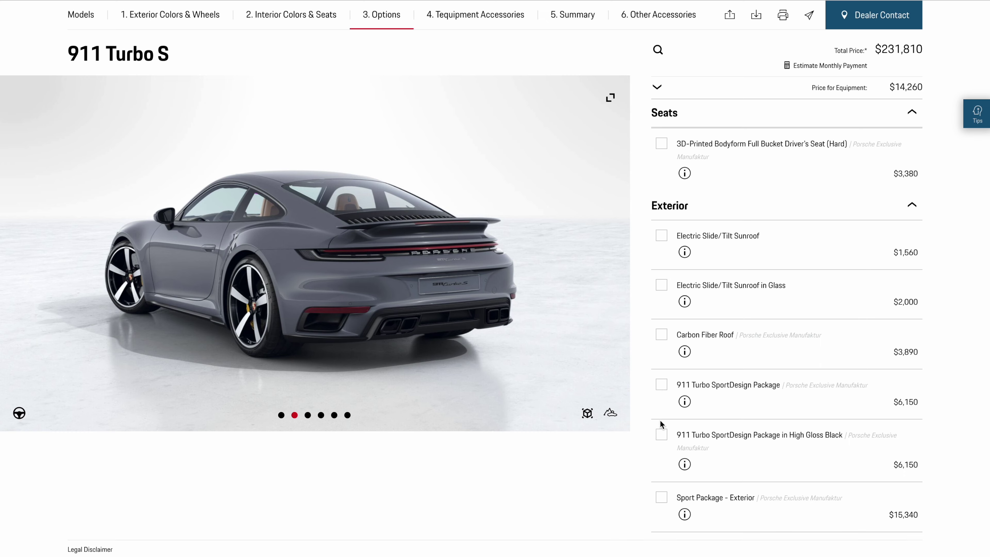
- Change the exterior color from Arctic Grey back to white
scroll(696, 382, up, 15)
scroll(695, 382, up, 5)
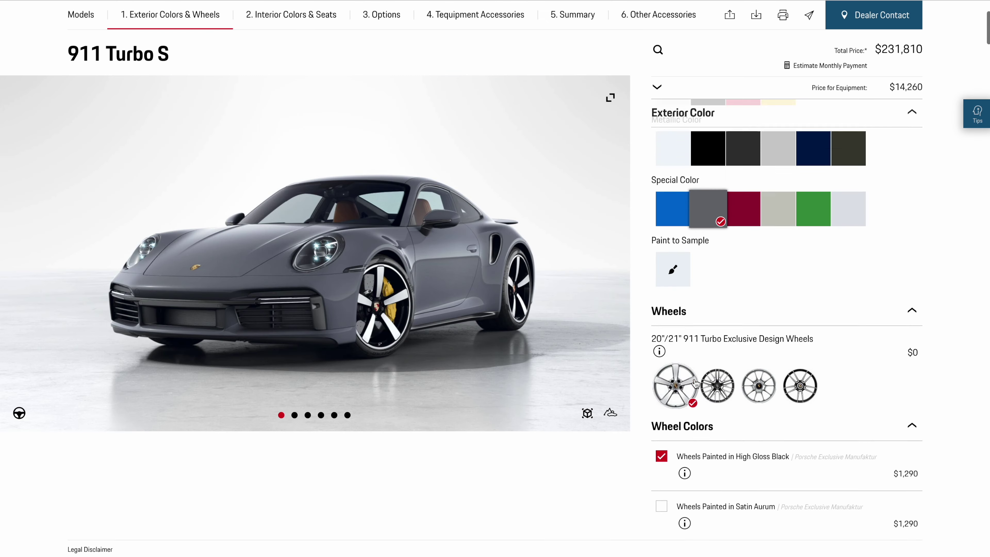
click(673, 218)
- Add the 911 Turbo SportDesign Package in High Gloss Black together with the Sport Exhaust System incl. Tailpipes in Black
scroll(748, 350, down, 10)
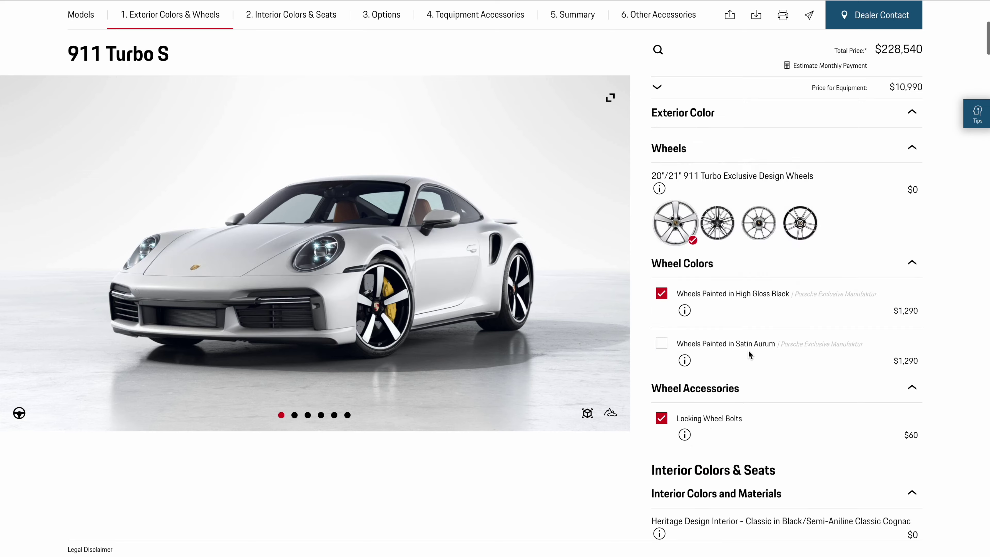
scroll(747, 349, down, 10)
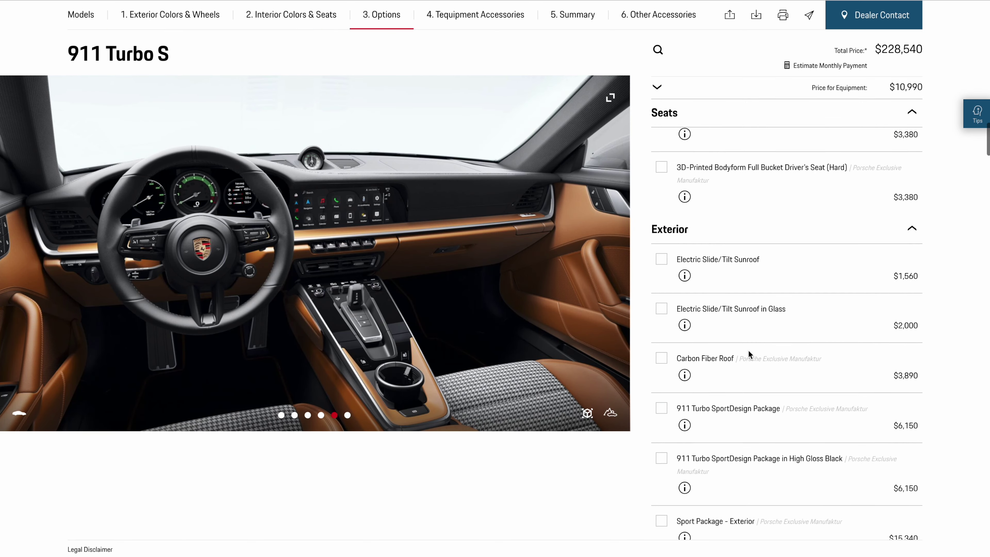
click(662, 265)
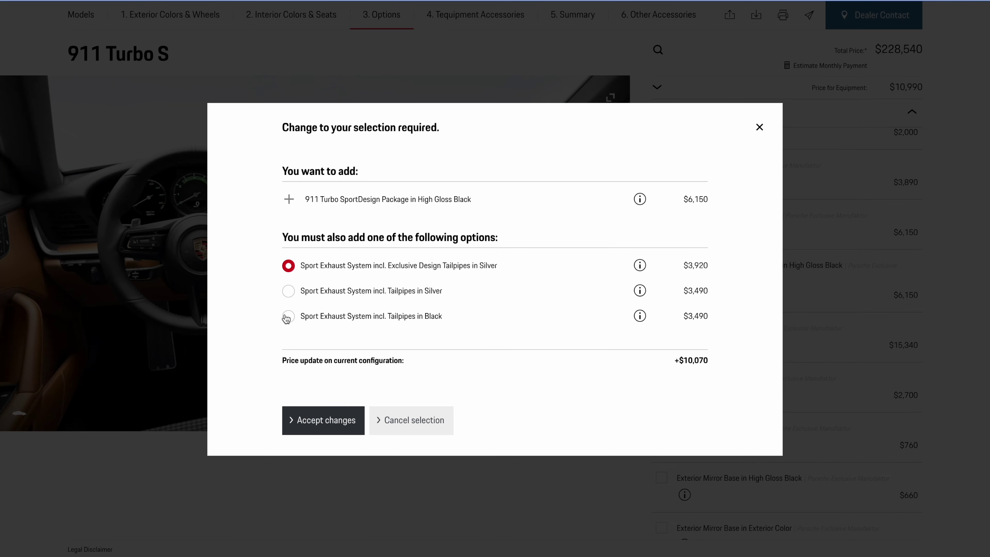
click(296, 321)
click(339, 421)
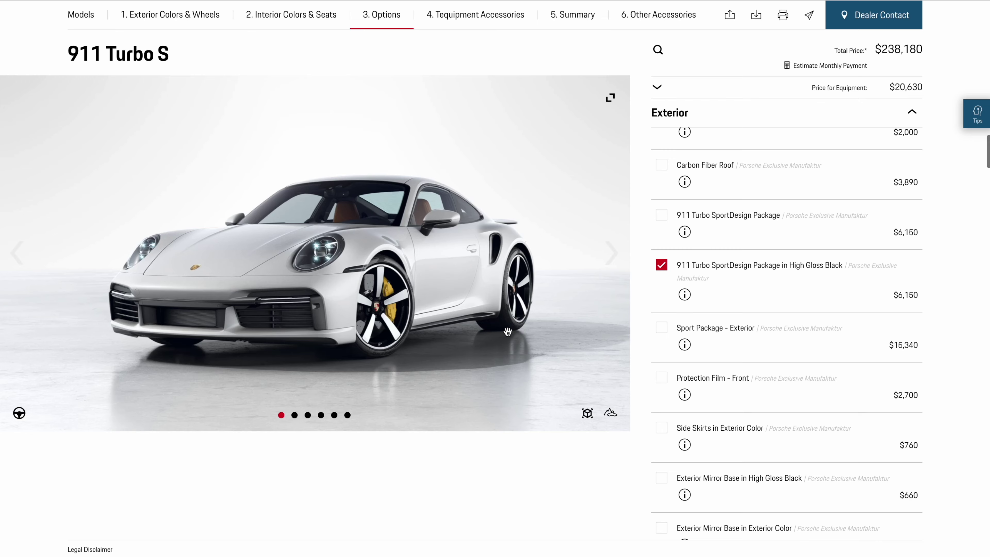
- Check the car from the rear and front, and remove the 911 Turbo SportDesign Package in High Gloss Black
click(610, 249)
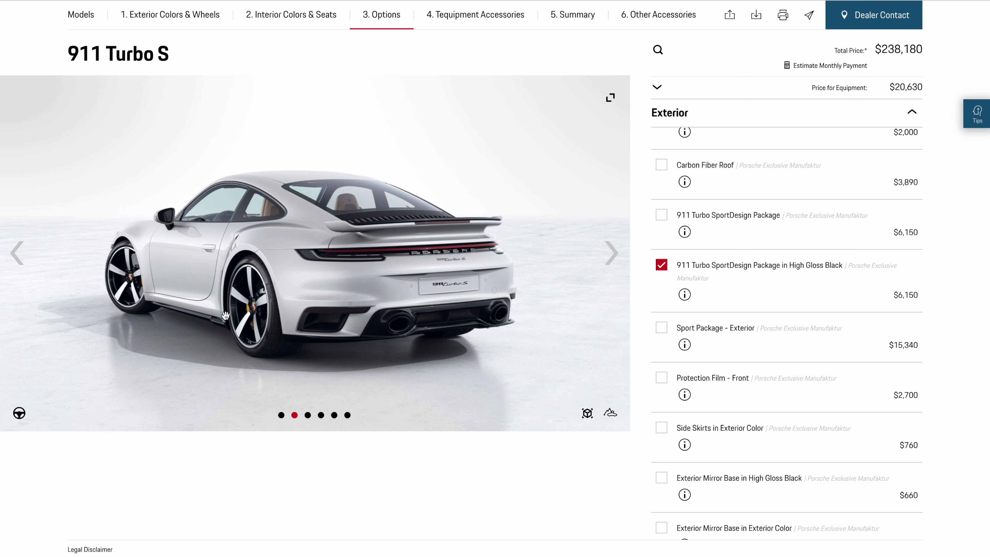
click(17, 253)
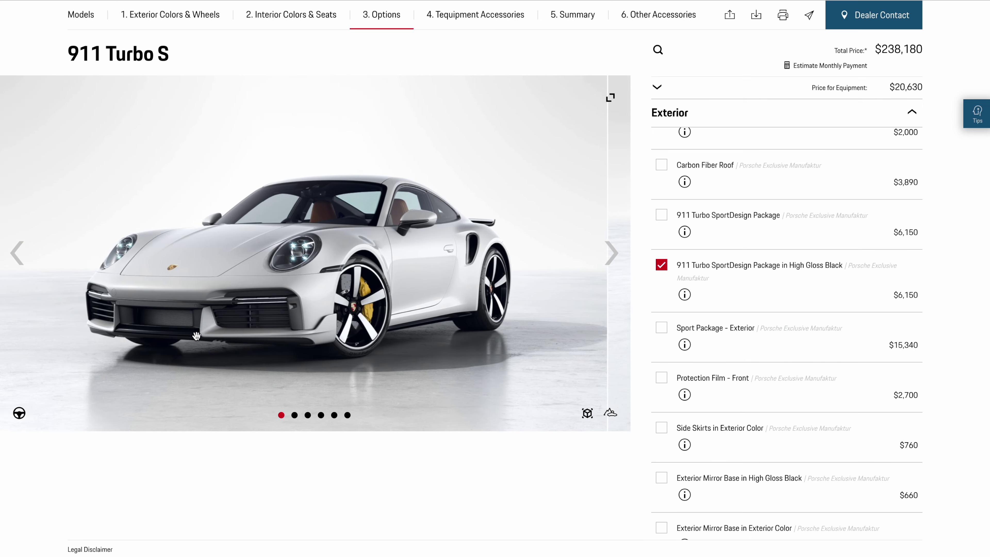
click(661, 266)
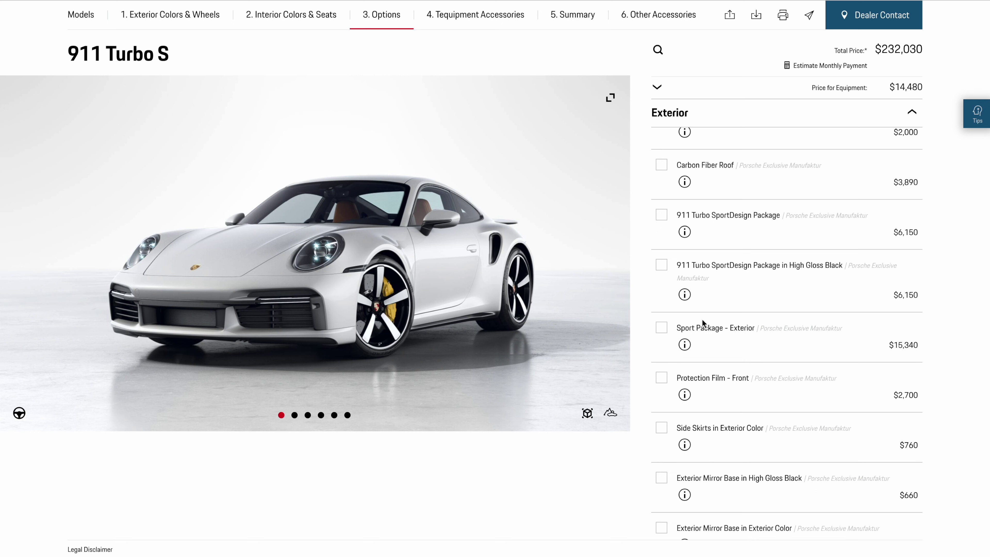
- Add the Sport Package - Exterior, accepting its required roof, trim and wheel changes, and inspect the car from the rear
click(661, 328)
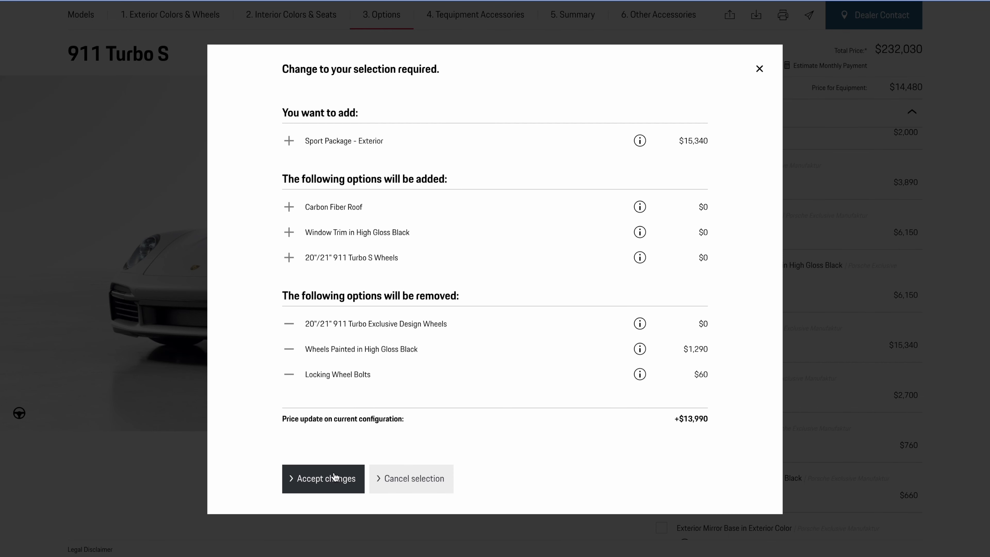
click(332, 478)
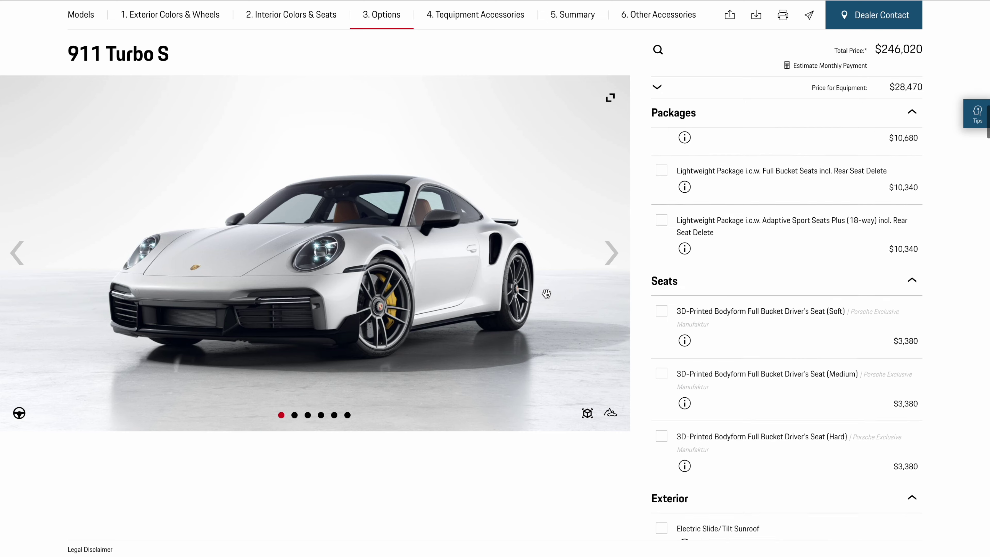
scroll(673, 355, down, 5)
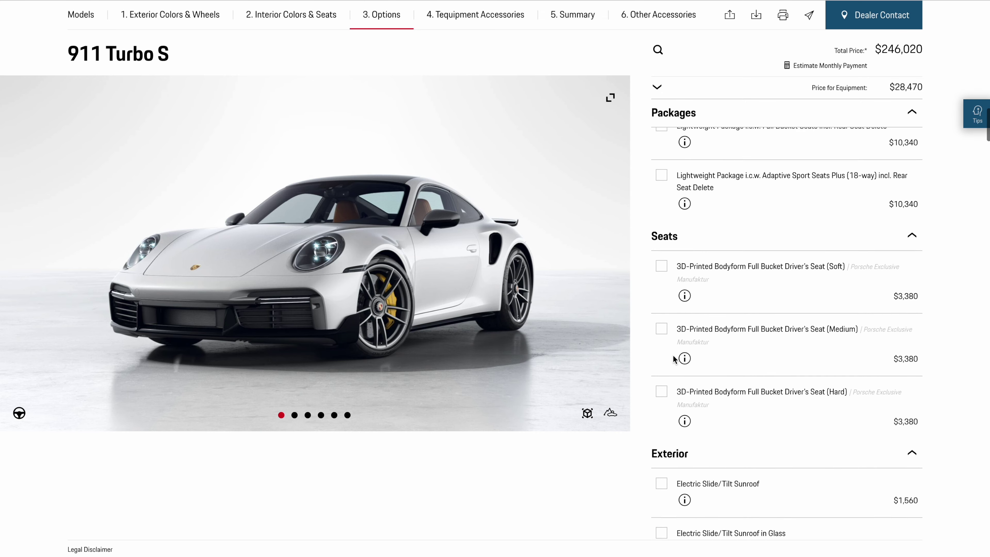
scroll(673, 355, down, 4)
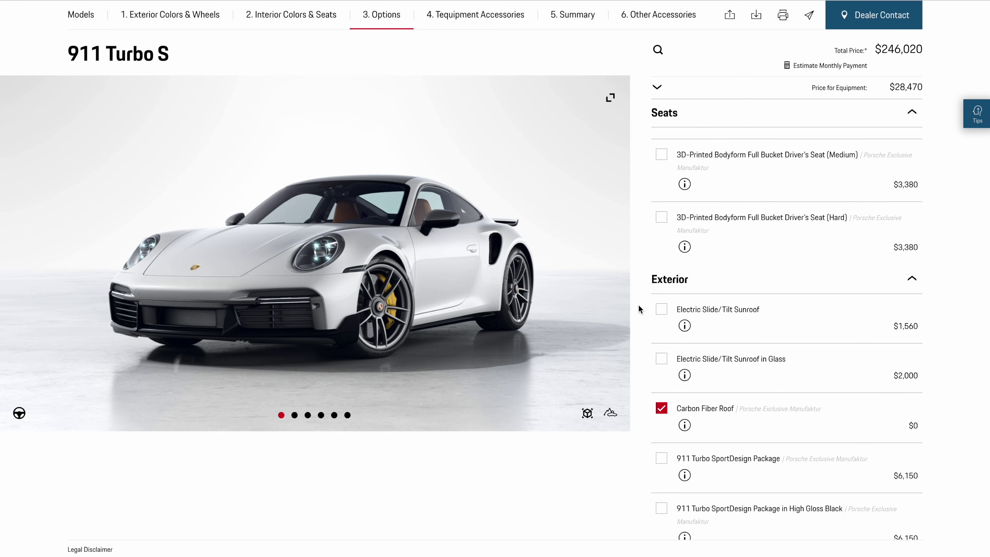
scroll(624, 346, down, 5)
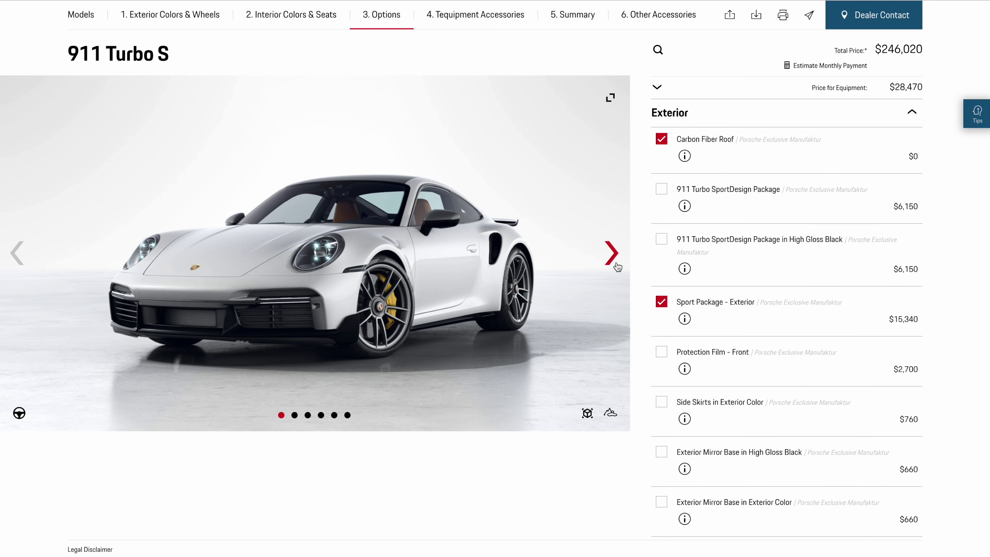
click(606, 260)
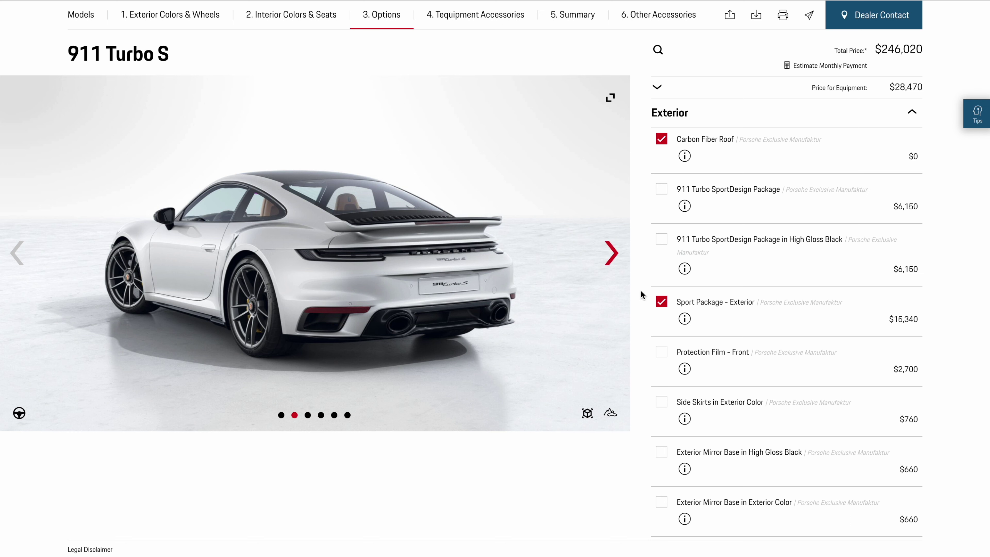
- Deselect the Sport Package - Exterior and accept the resulting price adjustments
click(661, 302)
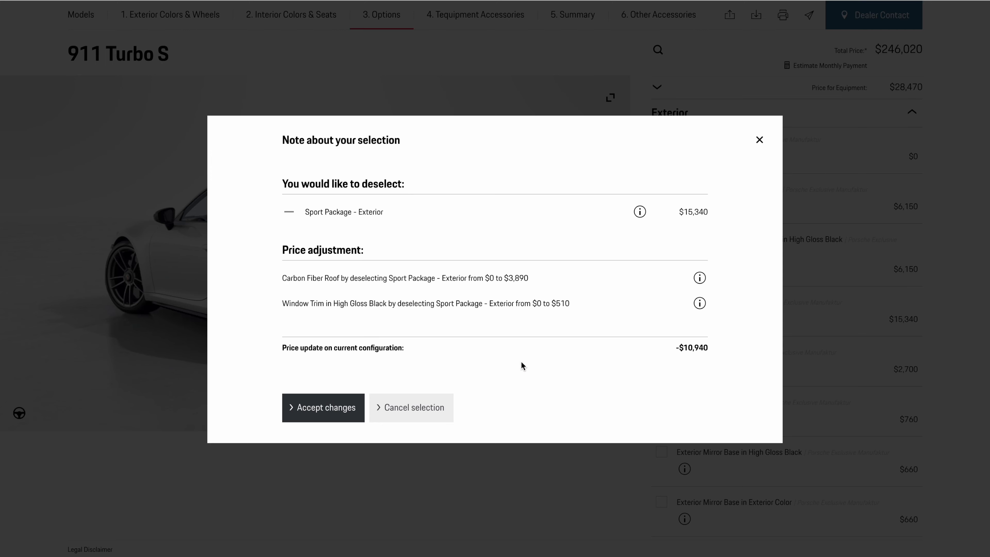
click(327, 409)
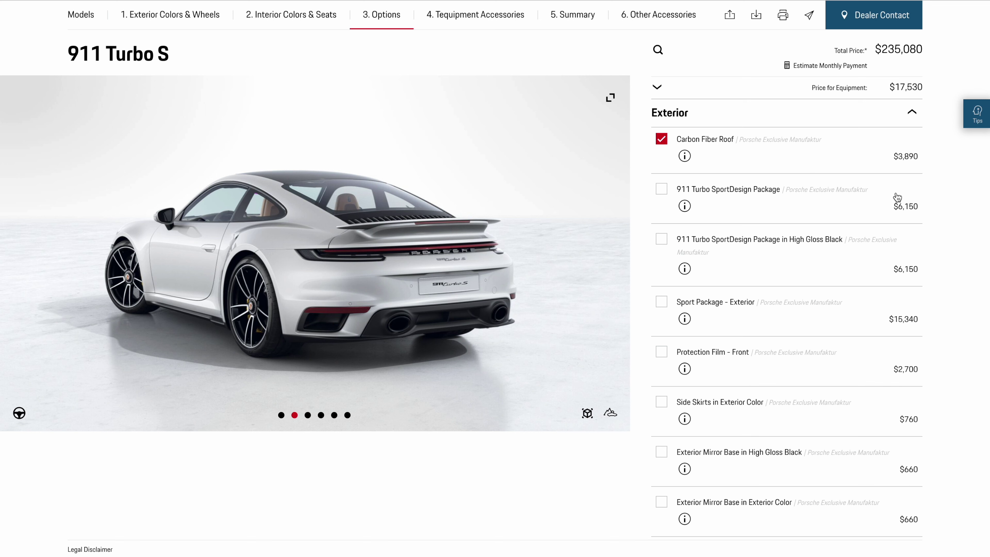
scroll(897, 197, up, 14)
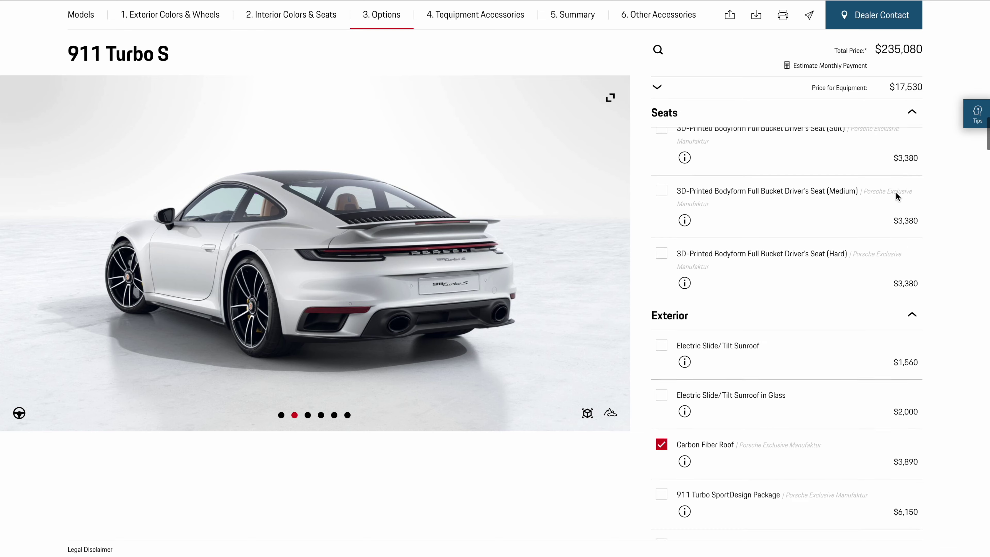